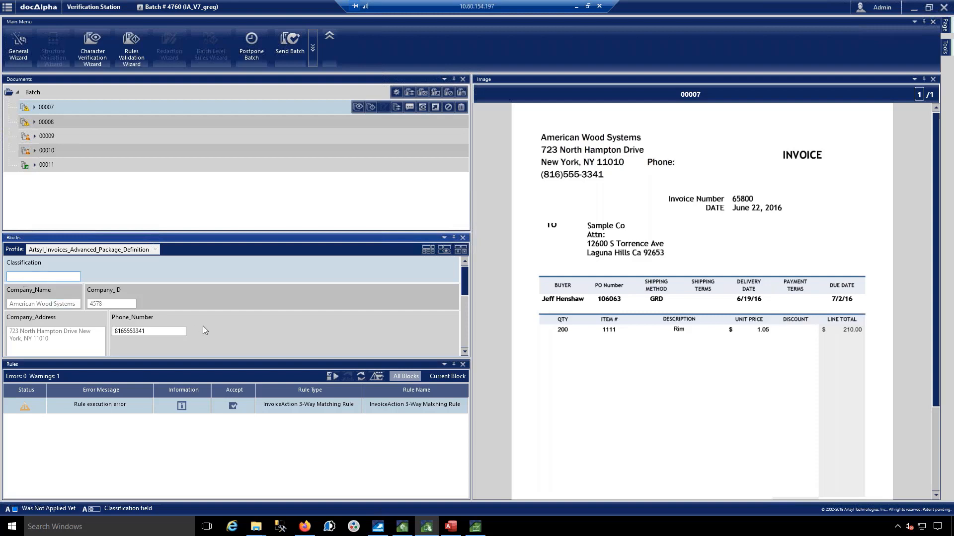
Step: Review the extracted fields of document 00007 and read the additional information for its InvoiceAction 3-Way Matching Rule warning
{"action": "scroll", "coordinate": [221, 330], "scroll_direction": "down", "scroll_amount": 1}
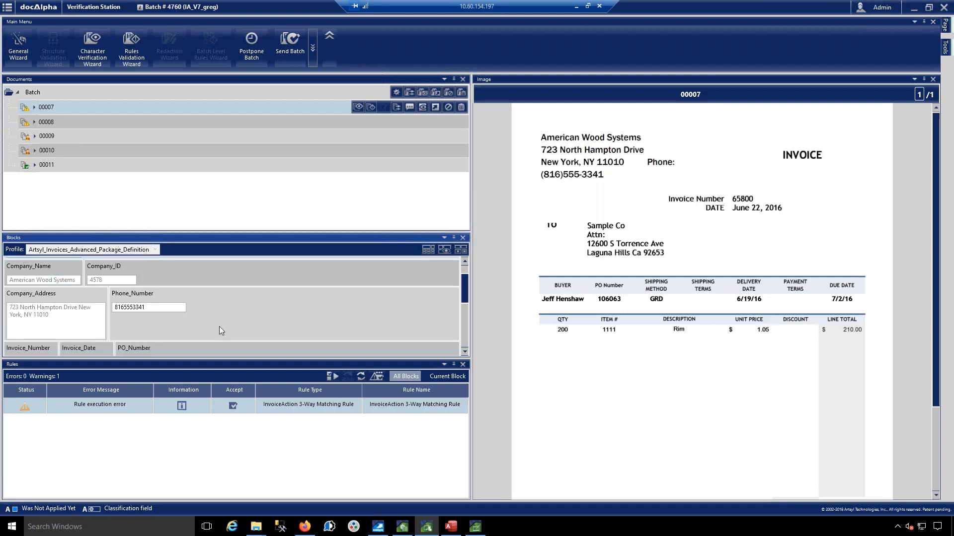
{"action": "scroll", "coordinate": [221, 330], "scroll_direction": "down", "scroll_amount": 1}
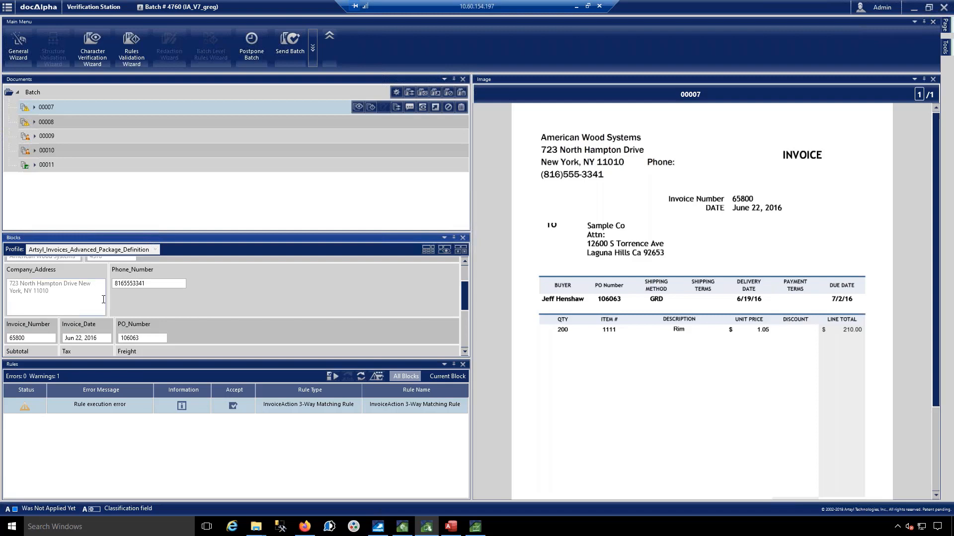
{"action": "scroll", "coordinate": [107, 303], "scroll_direction": "down", "scroll_amount": 5}
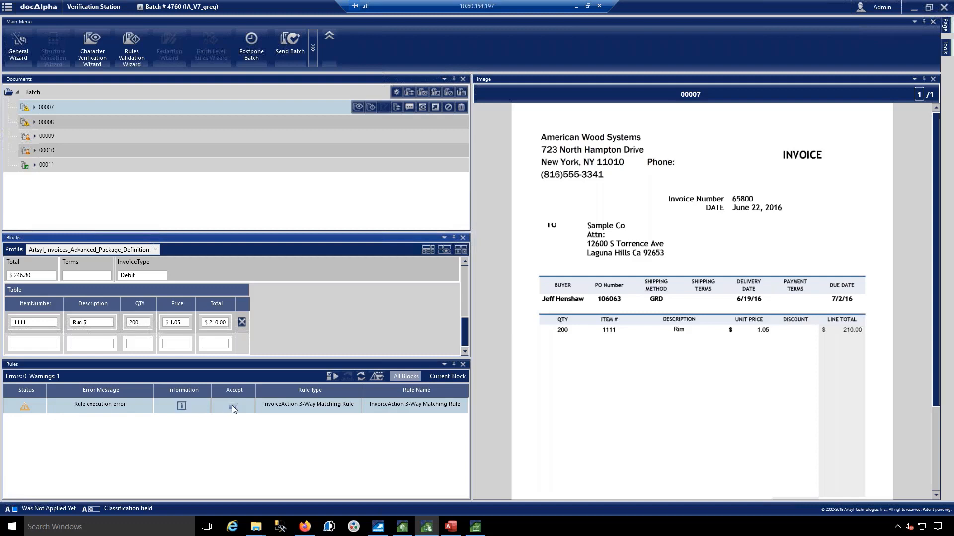
{"action": "left_click", "coordinate": [181, 406]}
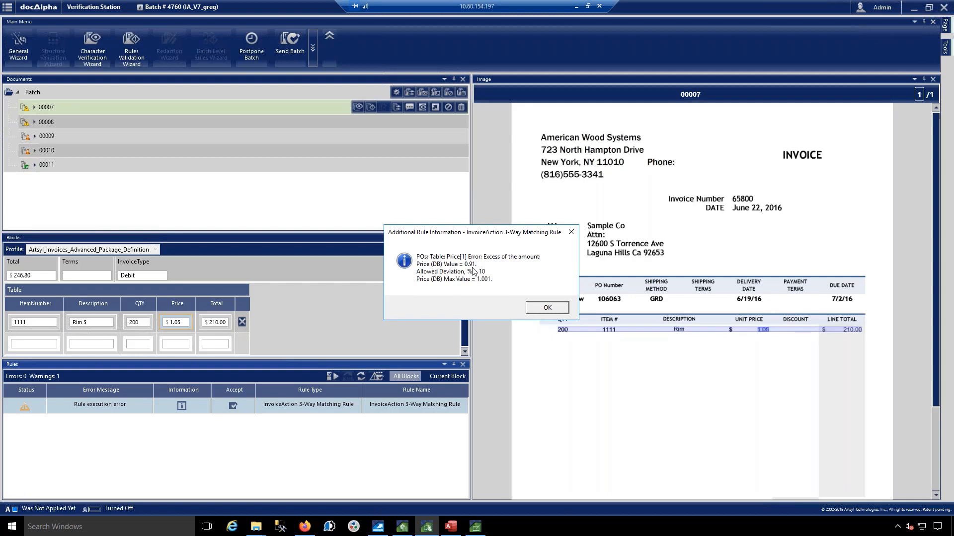
{"action": "left_click", "coordinate": [548, 308]}
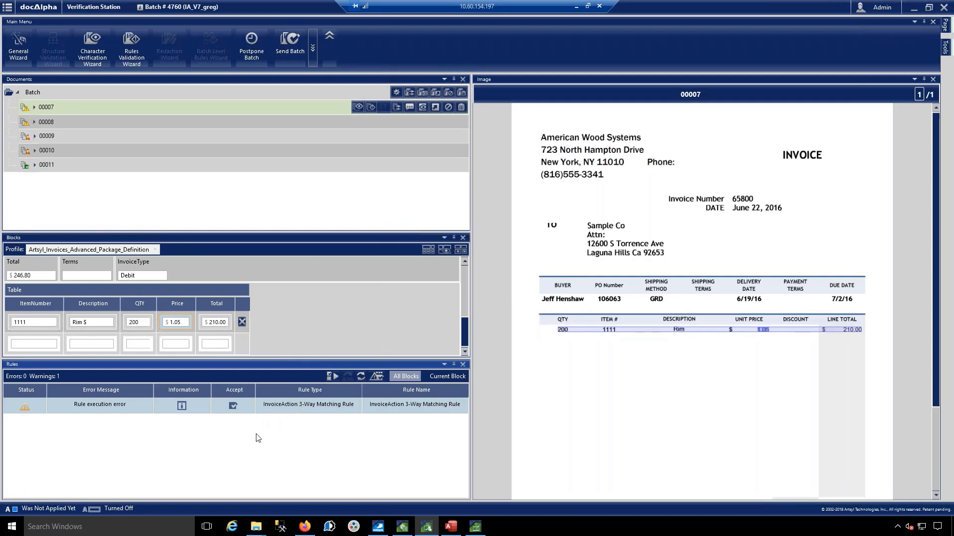
Step: Accept the 3-way matching warning on document 00007 and set the Rim line's quantity to 100
{"action": "left_click", "coordinate": [233, 405]}
{"action": "left_click", "coordinate": [233, 405]}
{"action": "left_click", "coordinate": [133, 323]}
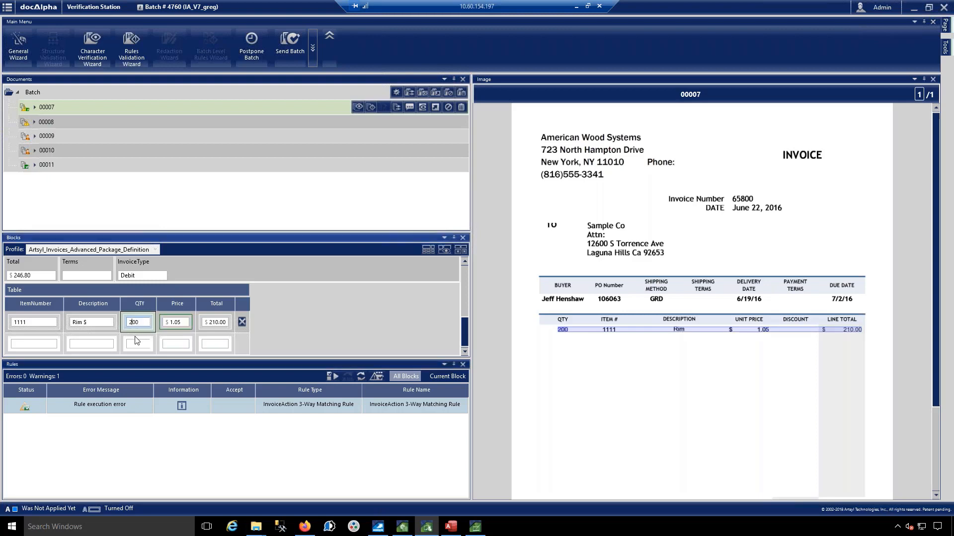
{"action": "key", "text": "BackSpace"}
{"action": "key", "text": "Return"}
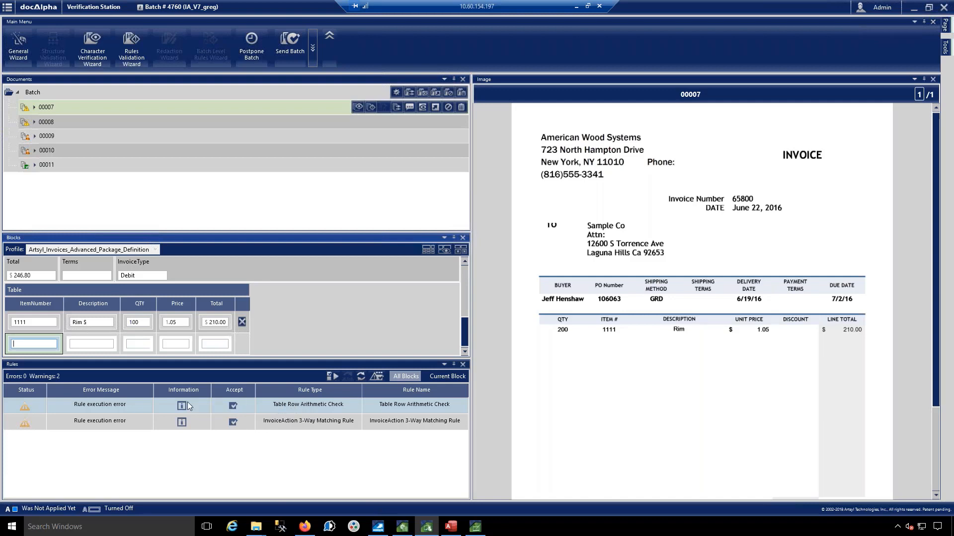
Step: Set the Rim line's quantity back to 200 and accept the 3-way matching warning on document 00007
{"action": "left_click", "coordinate": [132, 323]}
{"action": "key", "text": "BackSpace"}
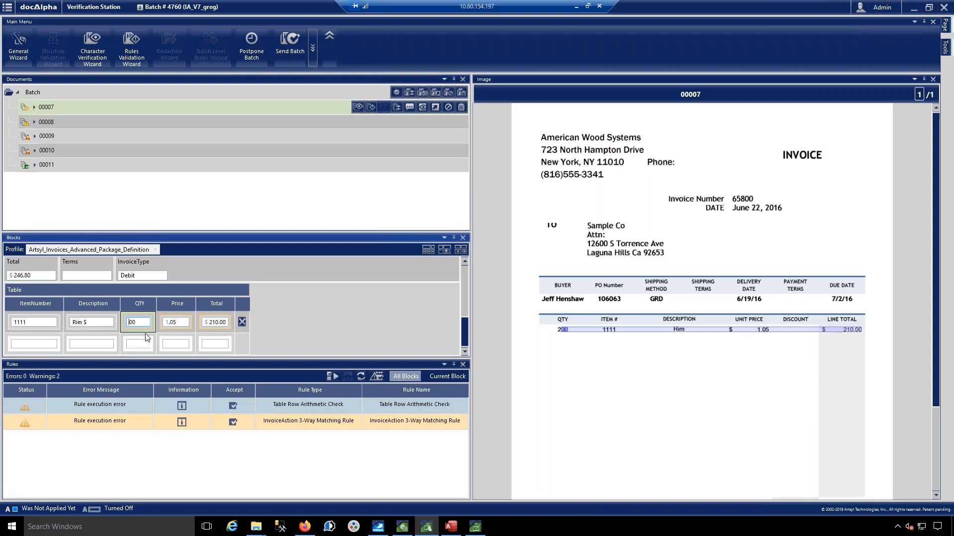
{"action": "key", "text": "Return"}
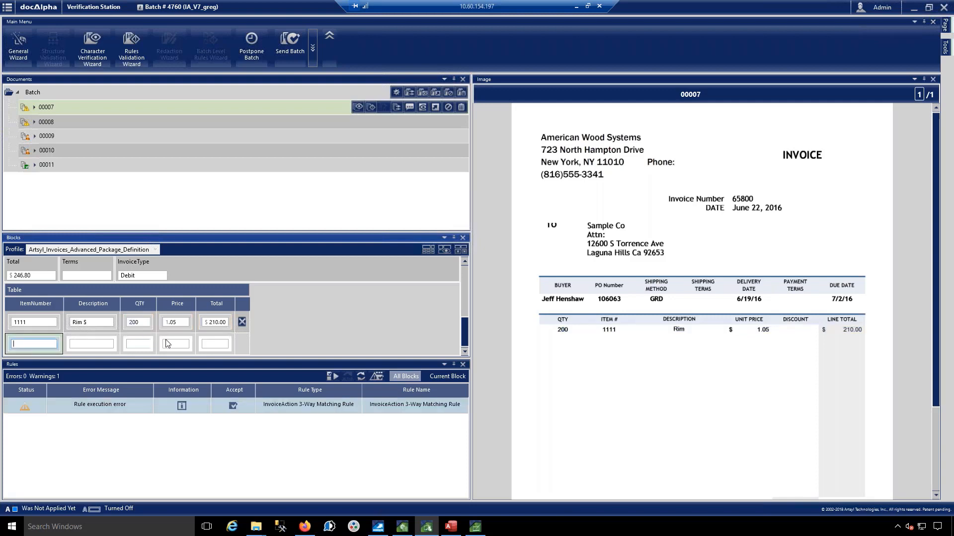
{"action": "left_click", "coordinate": [233, 407]}
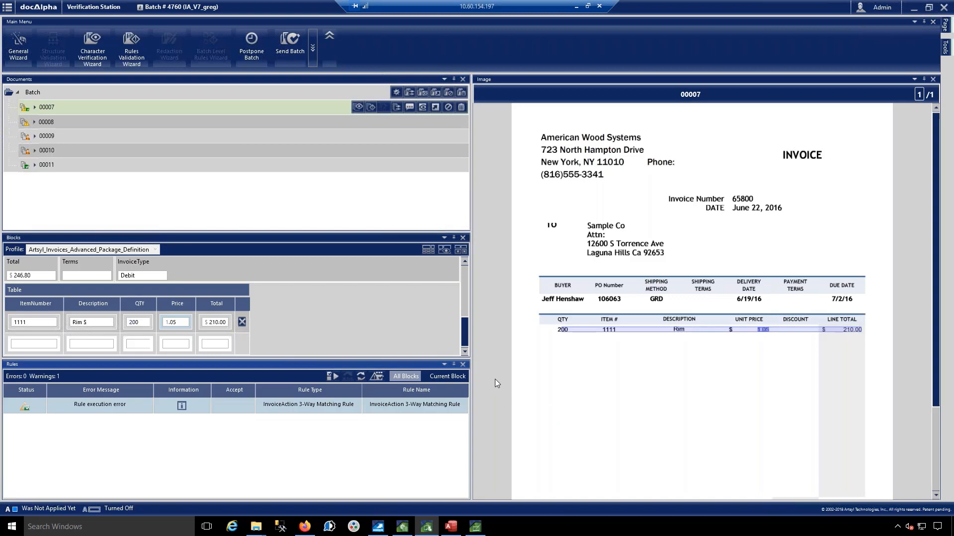
Step: Fill the three missing item numbers of document 00008 from the invoice image with AE9AP, AE357A and AE44A, and continue rules validation
{"action": "key", "text": "Return"}
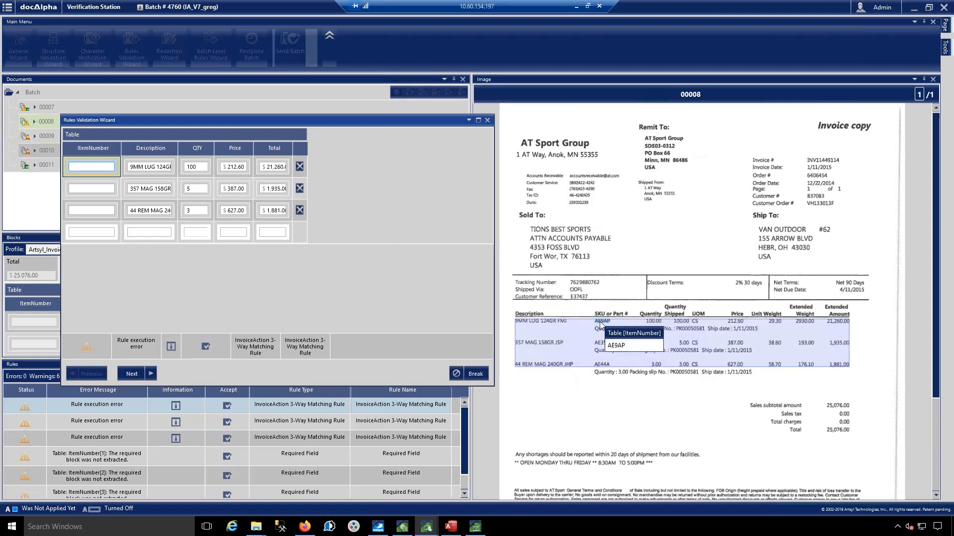
{"action": "left_click", "coordinate": [601, 323]}
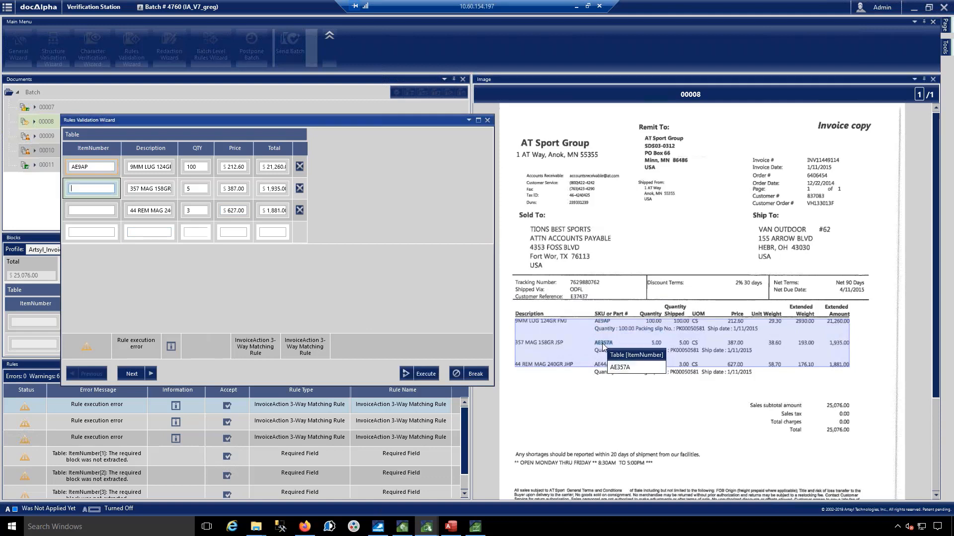
{"action": "left_click", "coordinate": [603, 345]}
{"action": "left_click", "coordinate": [602, 366]}
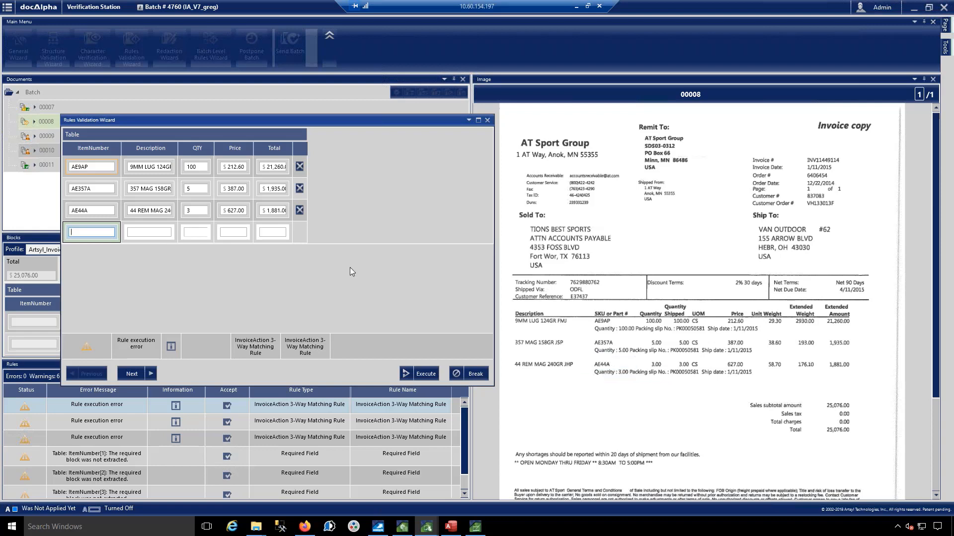
{"action": "left_click", "coordinate": [128, 373]}
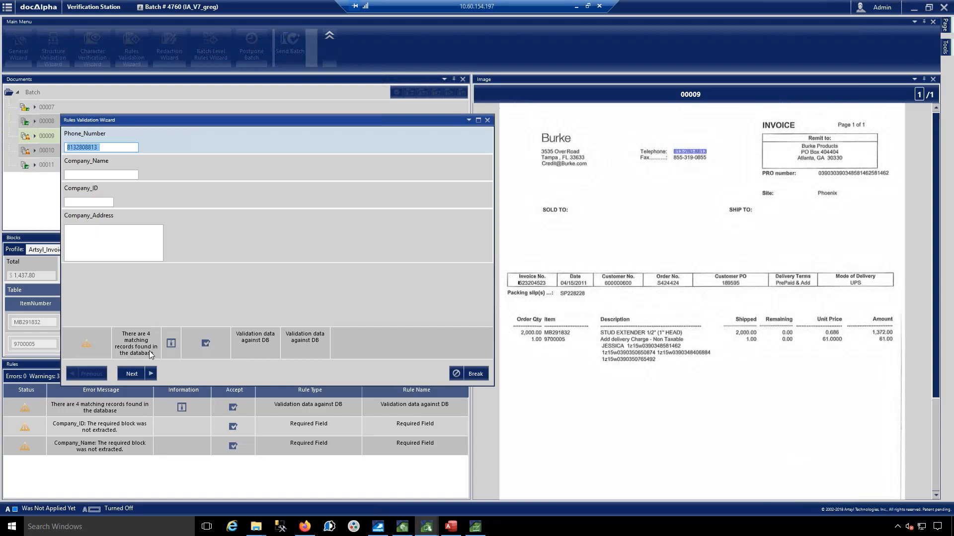
Step: Assign the Burke FL vendor record to document 00009 from the matching database records and finish the rules validation
{"action": "left_click", "coordinate": [133, 373]}
{"action": "left_click", "coordinate": [171, 344]}
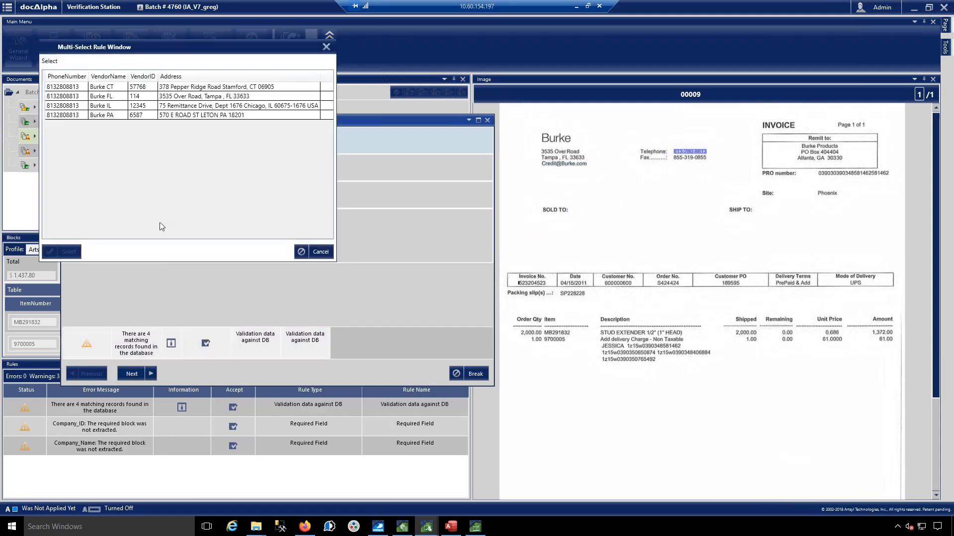
{"action": "left_click", "coordinate": [103, 99]}
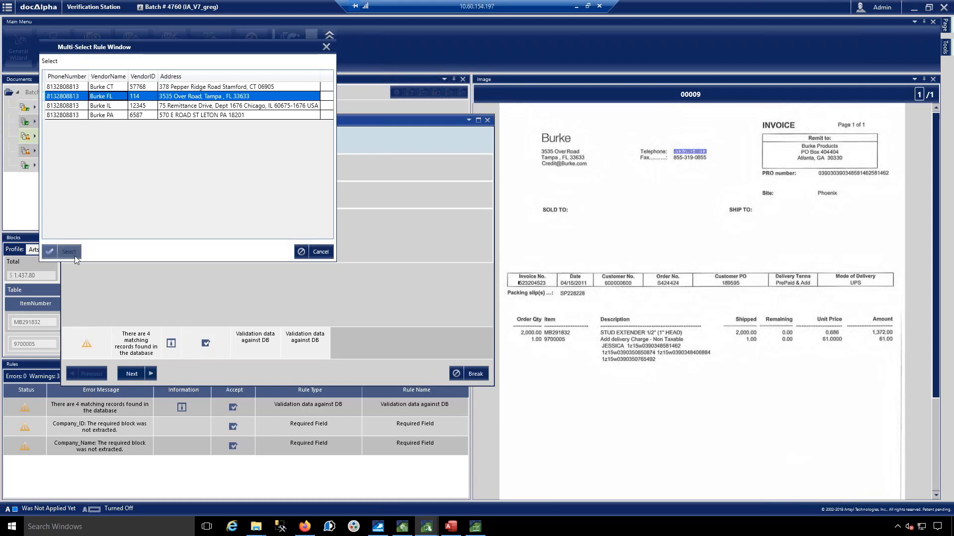
{"action": "left_click", "coordinate": [68, 252]}
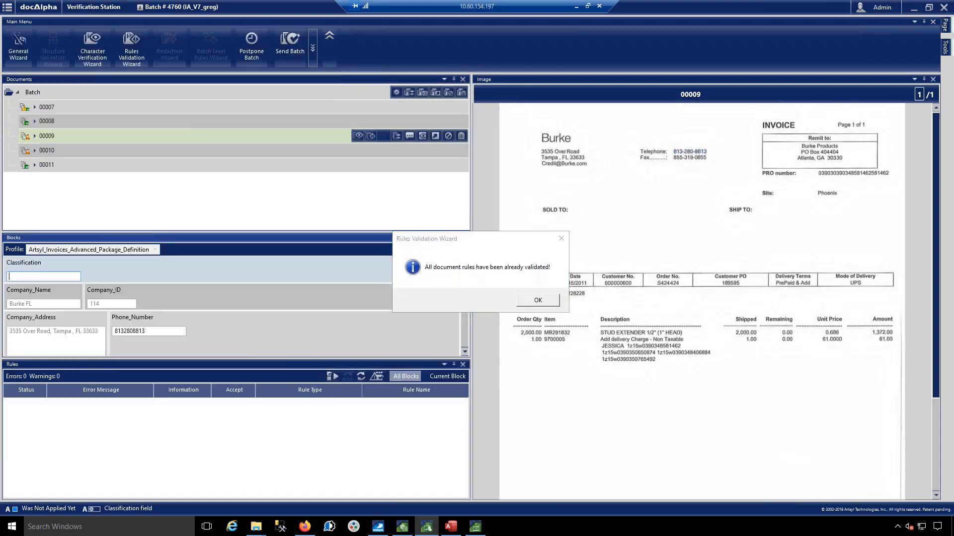
{"action": "left_click", "coordinate": [535, 302]}
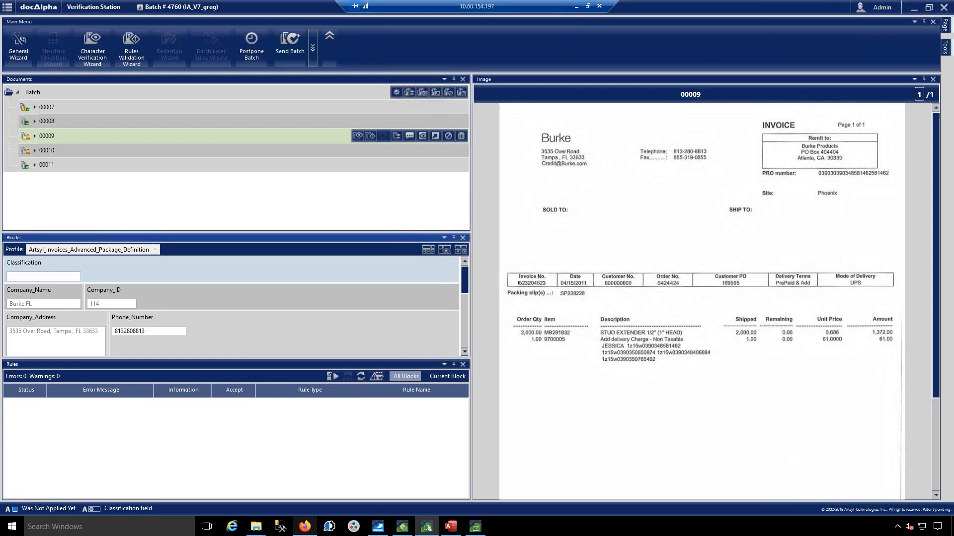
Step: Switch to the DocM Production Demo Desktop 10 remote session and bring up WebDocs Route Designer
{"action": "mouse_move", "coordinate": [305, 527]}
{"action": "left_click", "coordinate": [588, 8]}
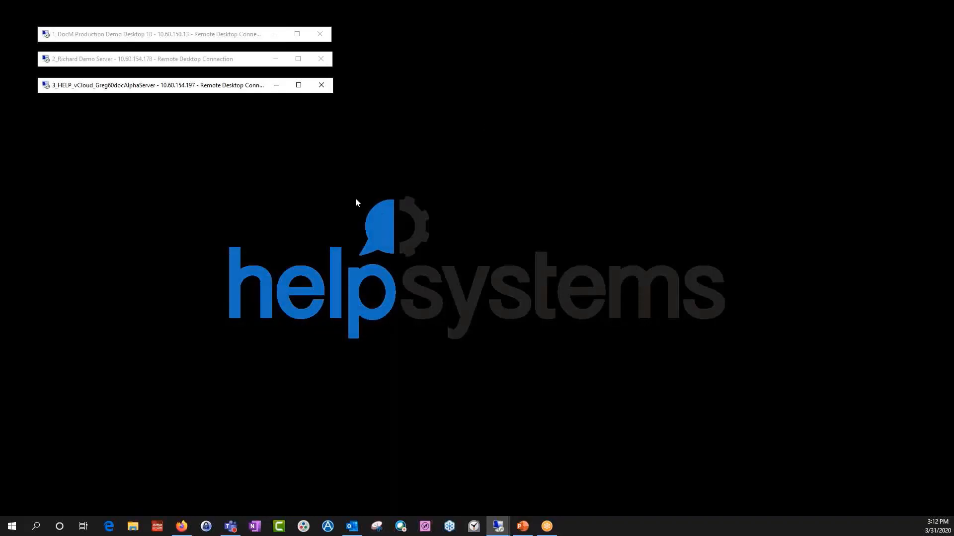
{"action": "double_click", "coordinate": [205, 34]}
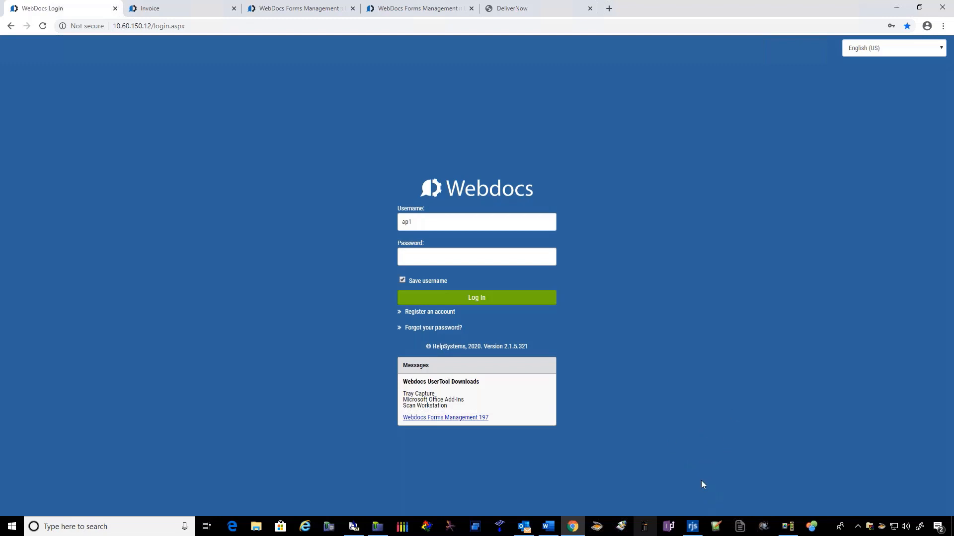
{"action": "left_click", "coordinate": [693, 528]}
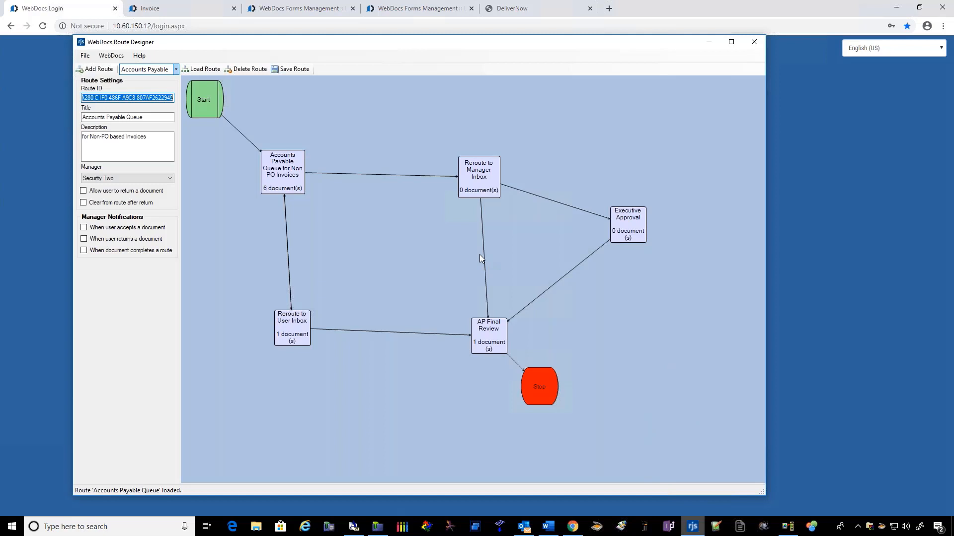
Step: Browse the list of available routes in Route Designer without loading another one
{"action": "left_click", "coordinate": [176, 71]}
{"action": "scroll", "coordinate": [161, 100], "scroll_direction": "up", "scroll_amount": 2}
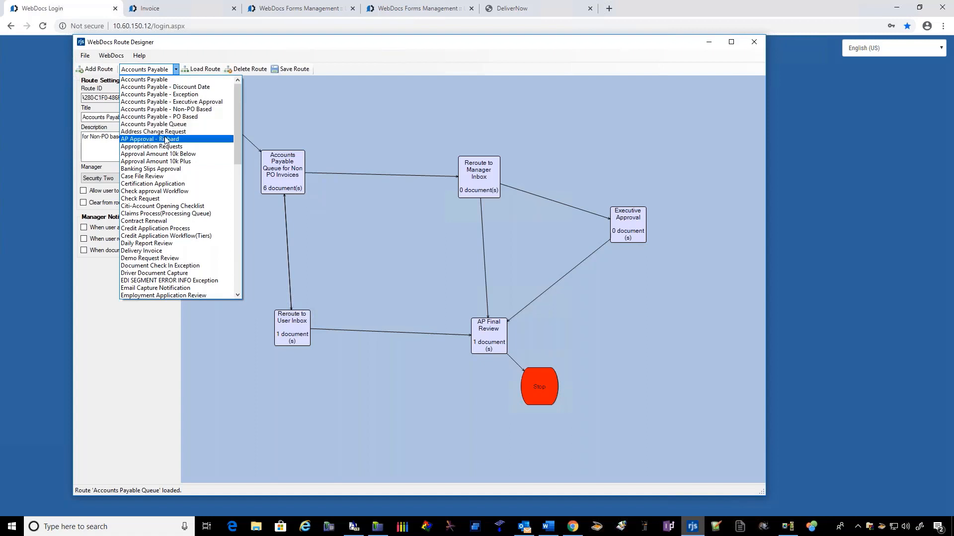
{"action": "left_click", "coordinate": [316, 113]}
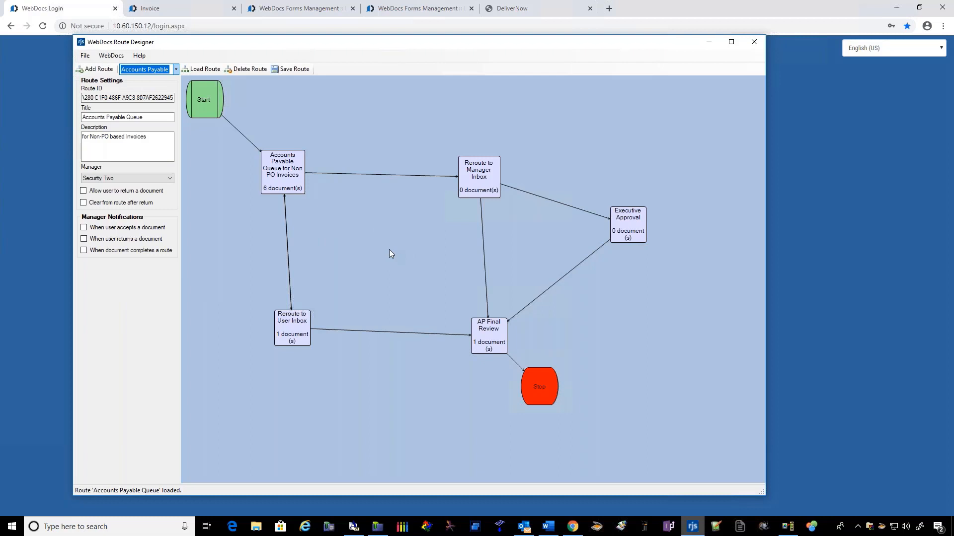
Step: Examine the settings and expiration actions of the Accounts Payable Queue for Non PO Invoices step, leaving without saving
{"action": "left_click", "coordinate": [280, 182]}
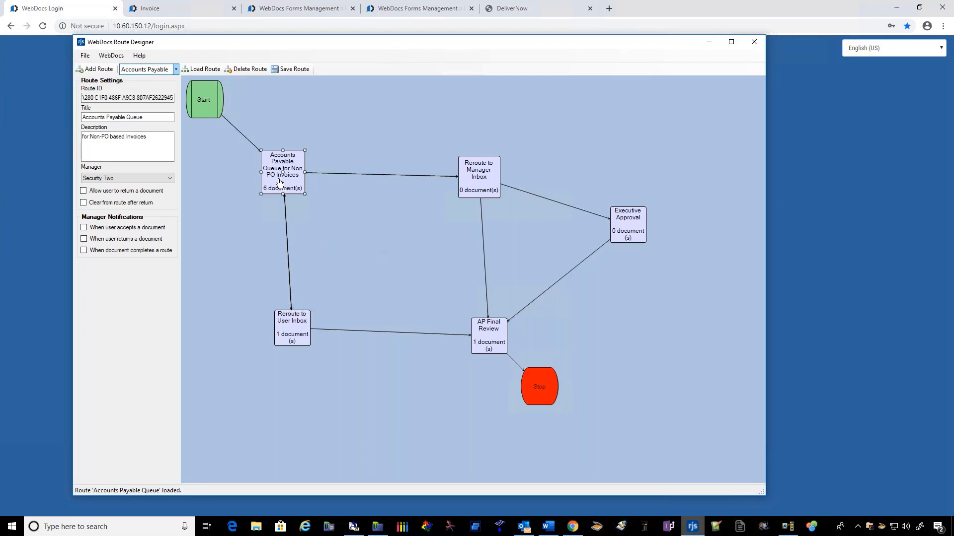
{"action": "double_click", "coordinate": [278, 179]}
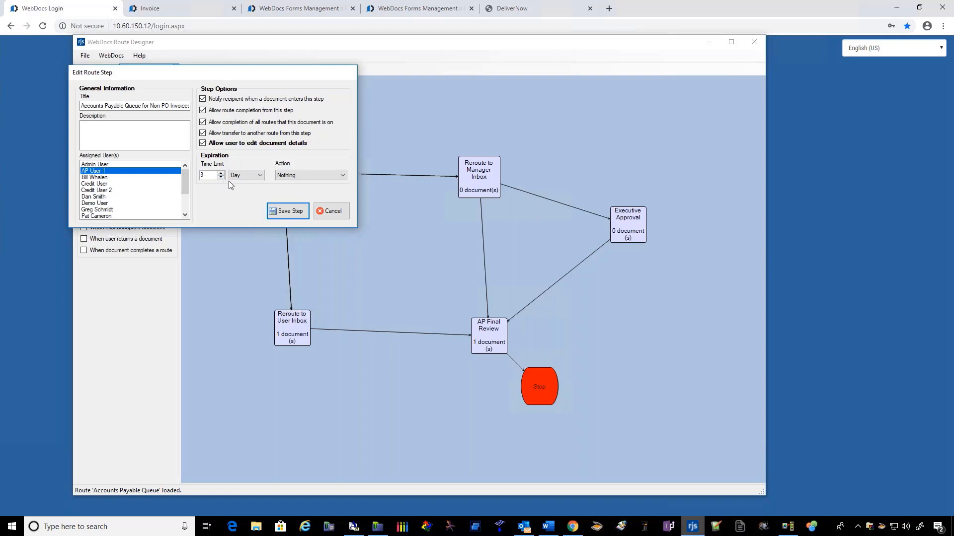
{"action": "left_click", "coordinate": [289, 176]}
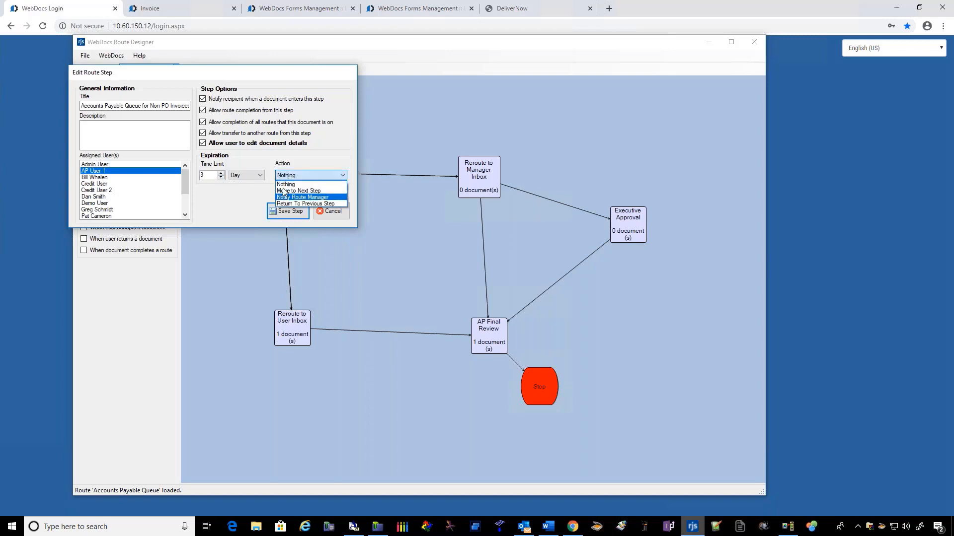
{"action": "left_click", "coordinate": [281, 184]}
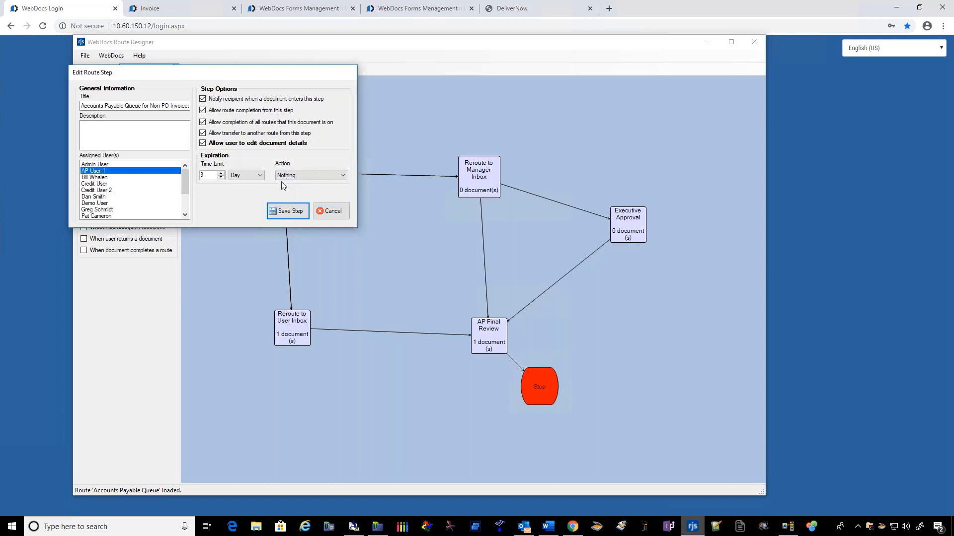
{"action": "left_click", "coordinate": [331, 212]}
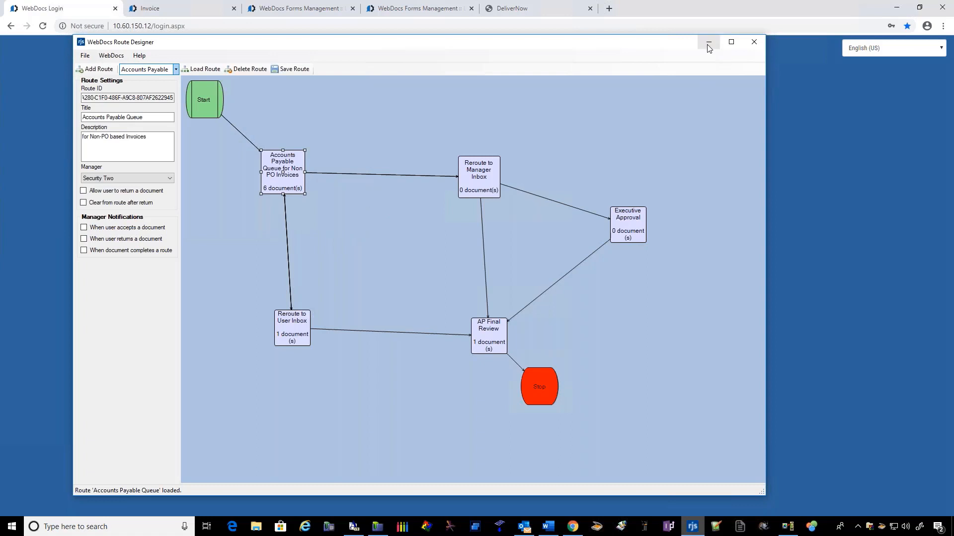
Step: Minimize Route Designer and log in to Webdocs as ap1, filling in the saved account password
{"action": "left_click", "coordinate": [709, 42]}
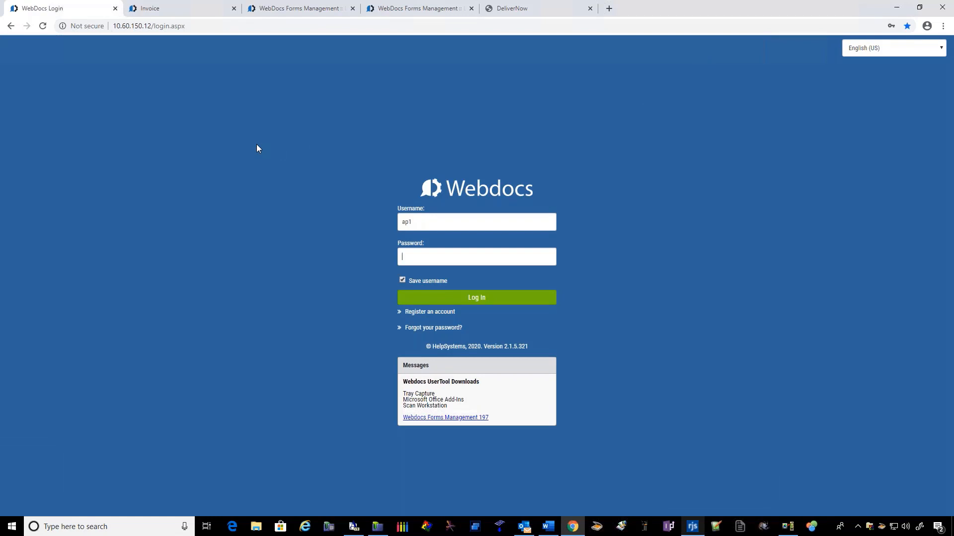
{"action": "left_click", "coordinate": [221, 26]}
{"action": "key", "text": "Return"}
{"action": "left_click", "coordinate": [416, 222]}
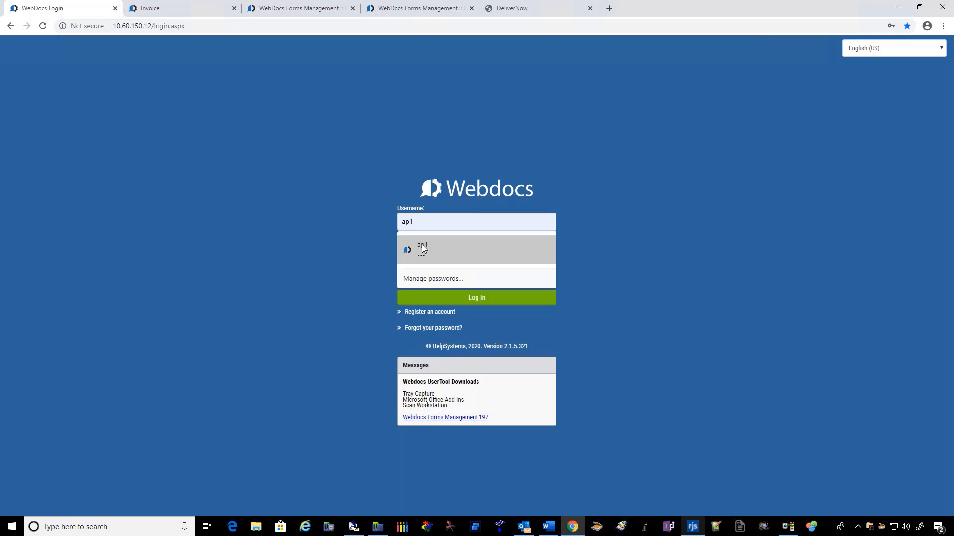
{"action": "left_click", "coordinate": [421, 246]}
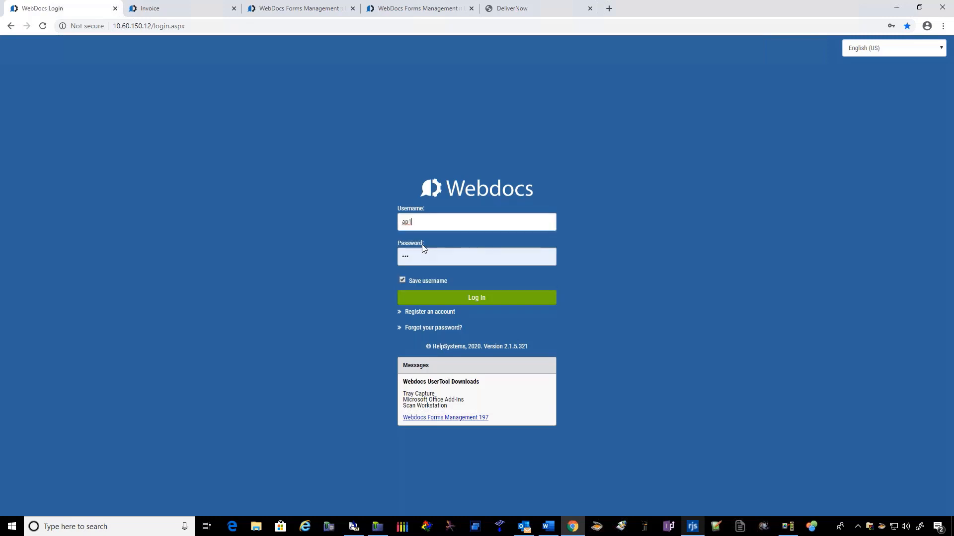
{"action": "left_click", "coordinate": [477, 300]}
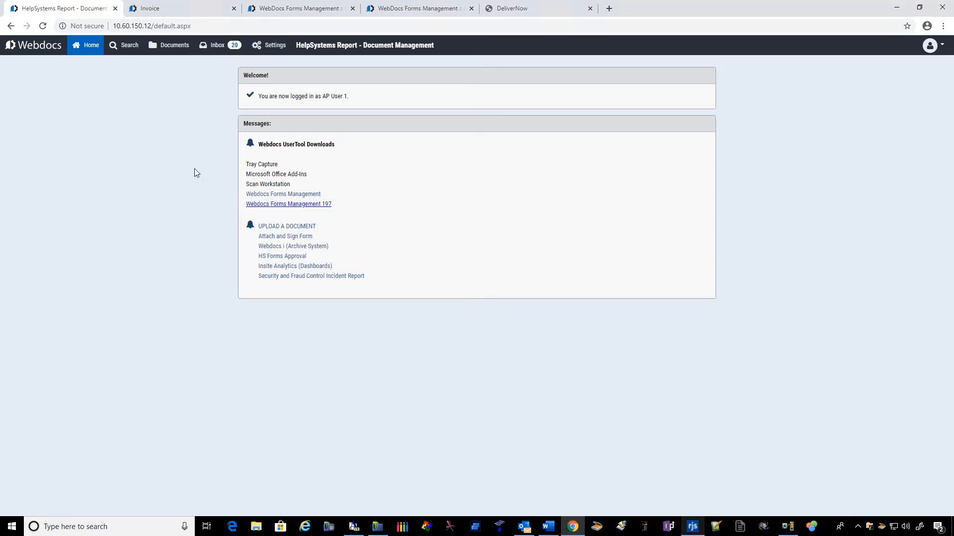
Step: Open the American Wood Systems invoice from the routing inbox for workflow review
{"action": "left_click", "coordinate": [213, 47]}
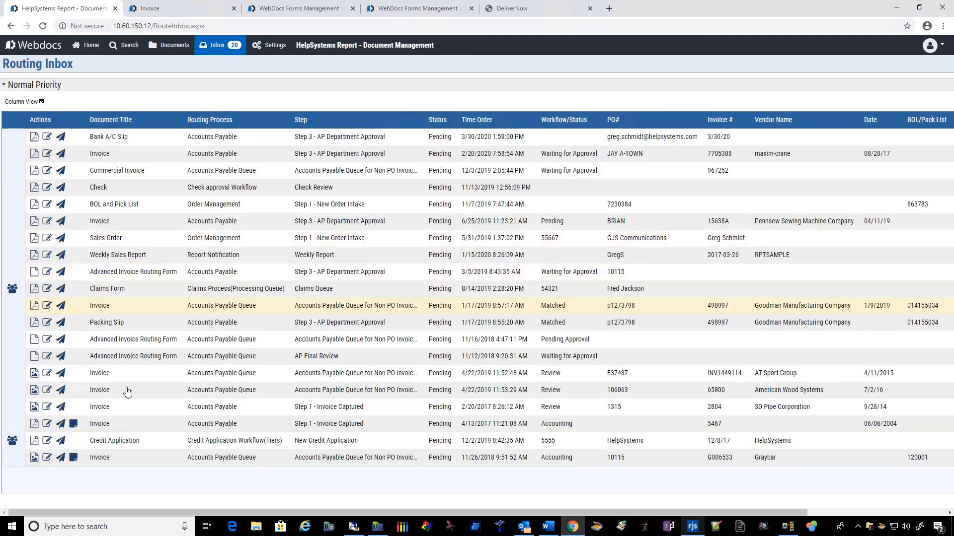
{"action": "left_click", "coordinate": [97, 392]}
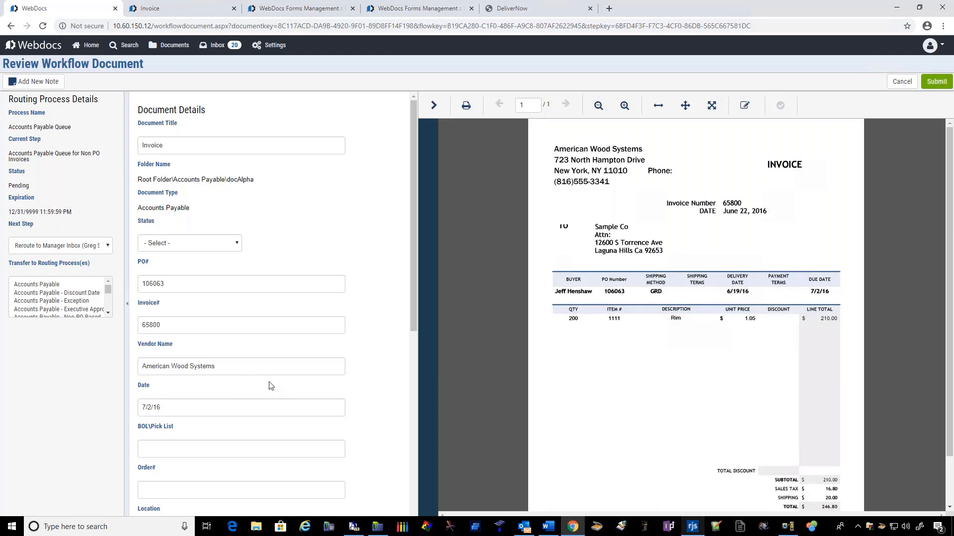
Step: Look through the American Wood Systems invoice's document details and highlight the quantity of 200 on its line item
{"action": "scroll", "coordinate": [283, 390], "scroll_direction": "down", "scroll_amount": 3}
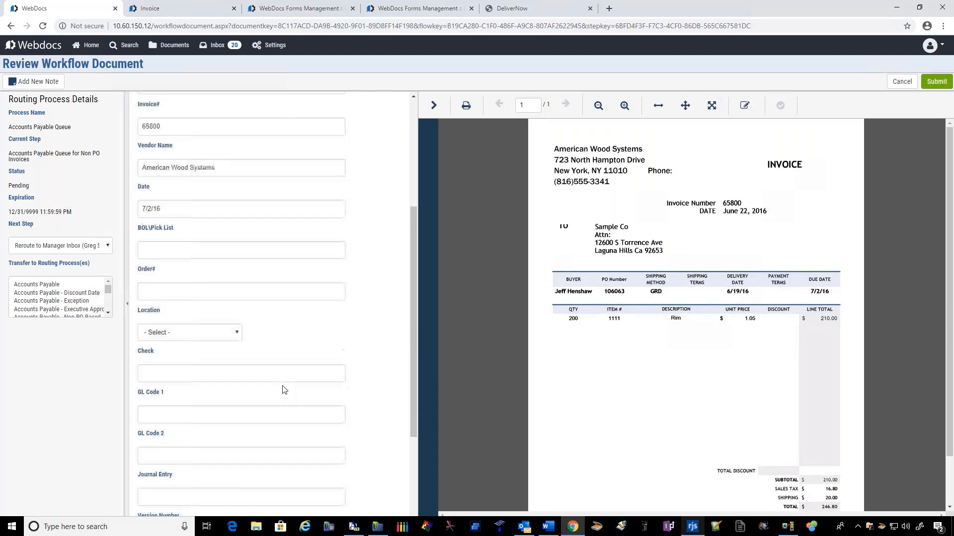
{"action": "scroll", "coordinate": [283, 390], "scroll_direction": "up", "scroll_amount": 3}
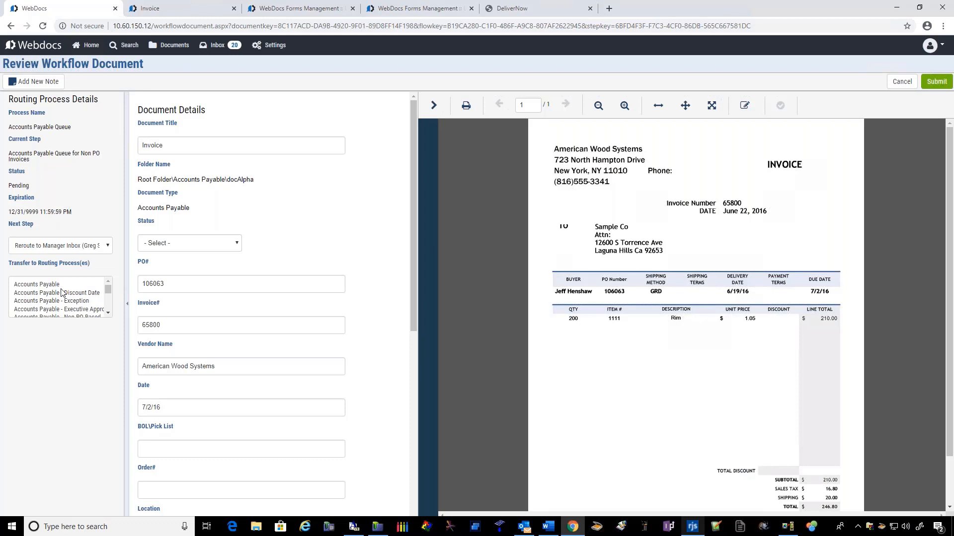
{"action": "left_click", "coordinate": [745, 107]}
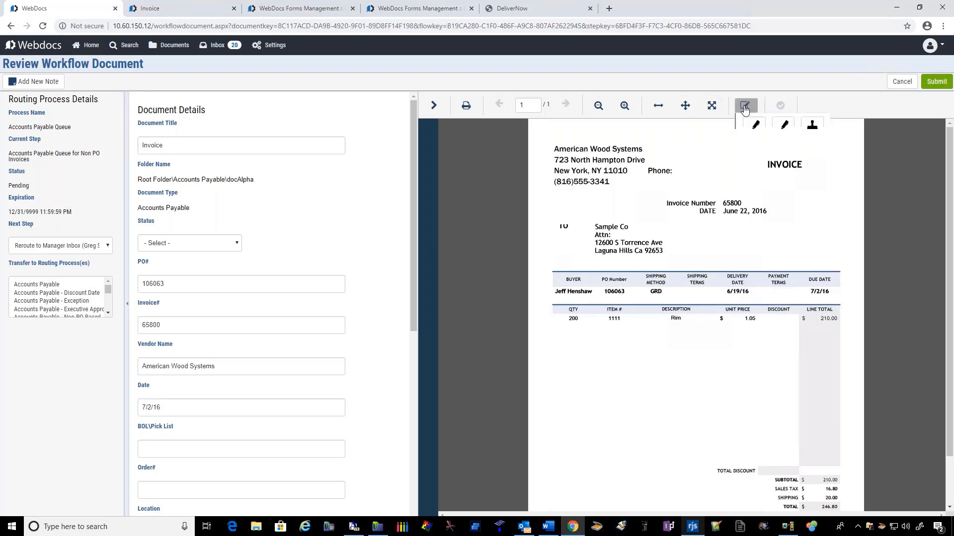
{"action": "left_click", "coordinate": [784, 130]}
{"action": "left_click_drag", "start_coordinate": [565, 320], "coordinate": [584, 321]}
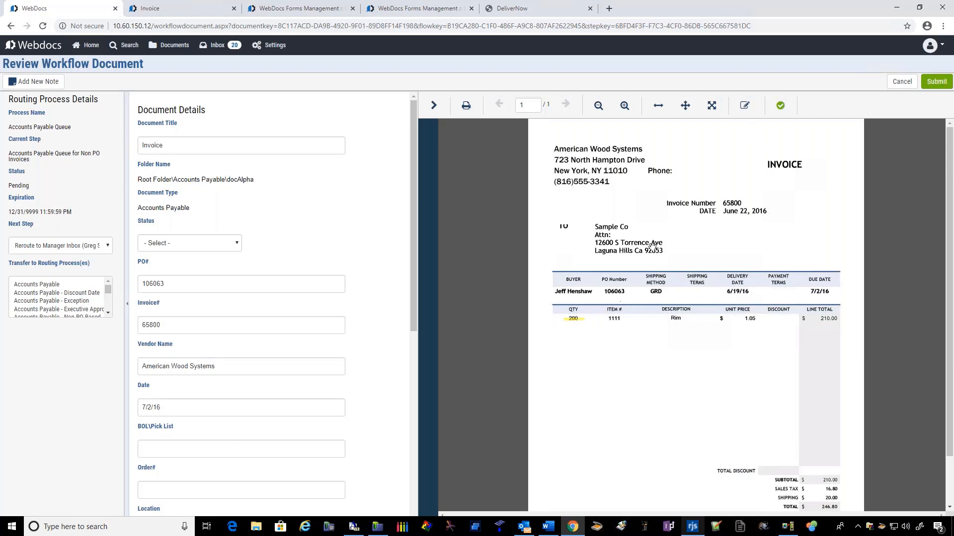
Step: Place a blank sticky note below the invoice's line item, and leave the review for the home page without saving
{"action": "left_click", "coordinate": [742, 110]}
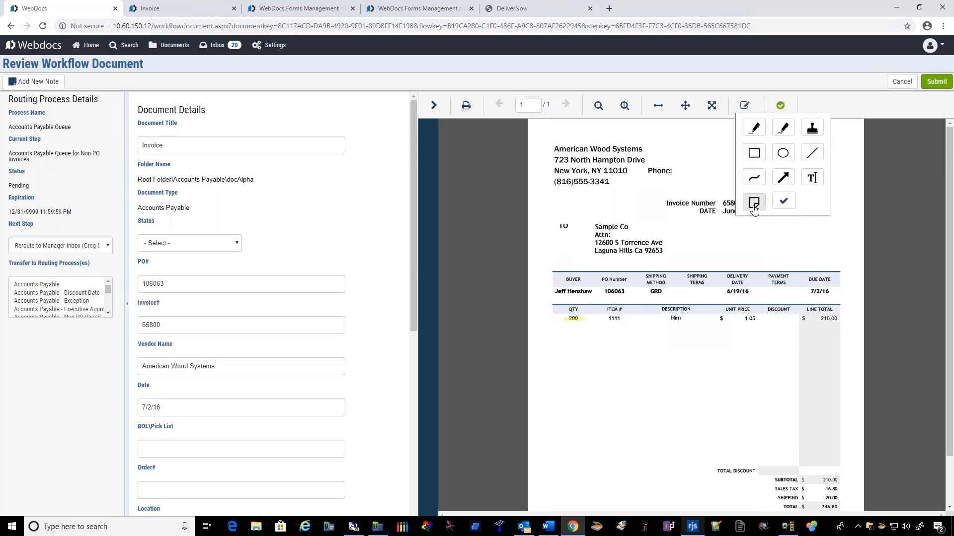
{"action": "left_click", "coordinate": [754, 202]}
{"action": "mouse_move", "coordinate": [565, 355]}
{"action": "left_mouse_down"}
{"action": "mouse_move", "coordinate": [611, 403]}
{"action": "mouse_move", "coordinate": [692, 438]}
{"action": "left_mouse_up"}
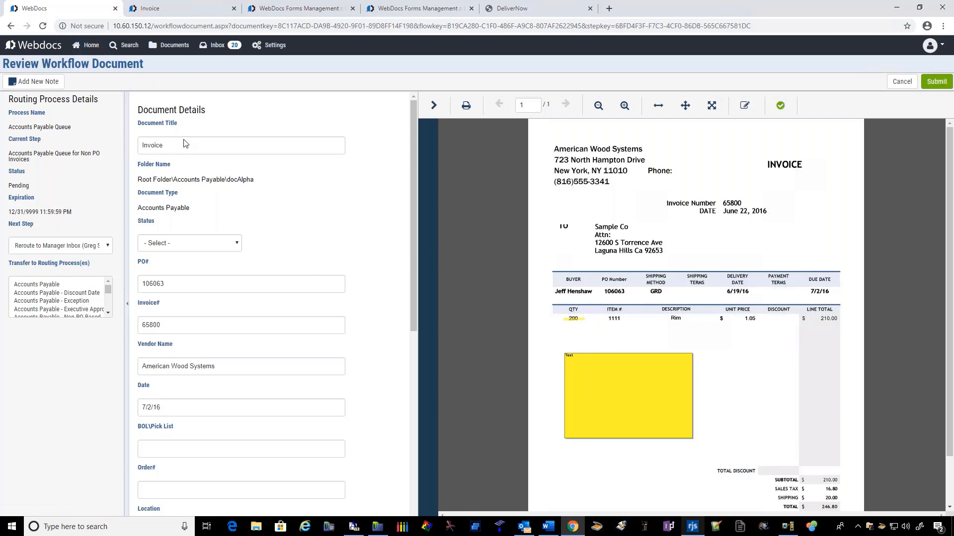
{"action": "left_click", "coordinate": [89, 45]}
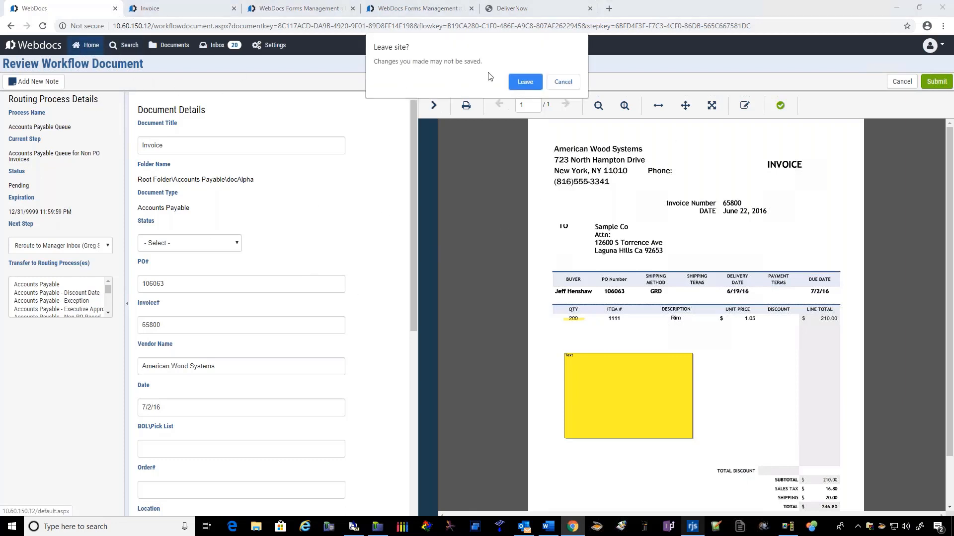
{"action": "left_click", "coordinate": [525, 82]}
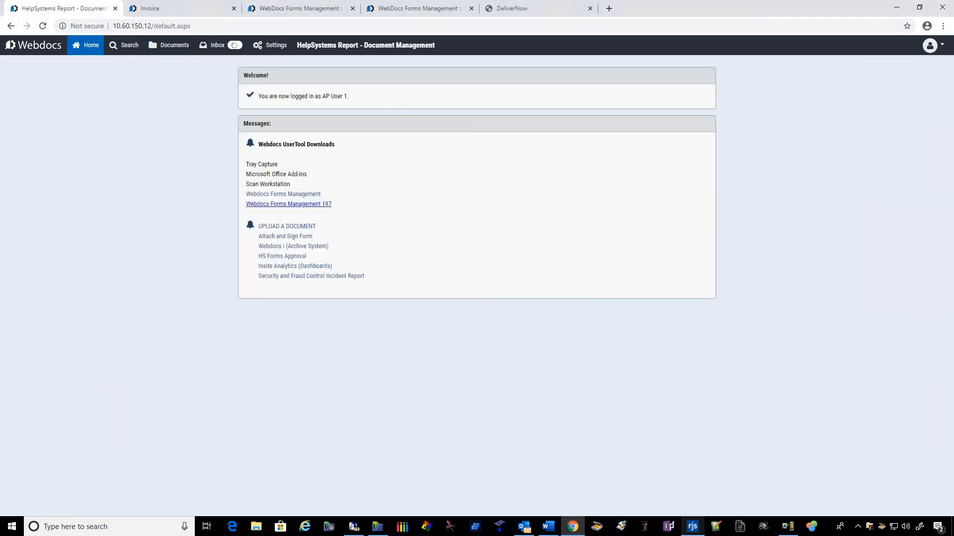
Step: Examine the American Wood Systems invoice form, including its header fields, document notes and line items
{"action": "left_click", "coordinate": [168, 12]}
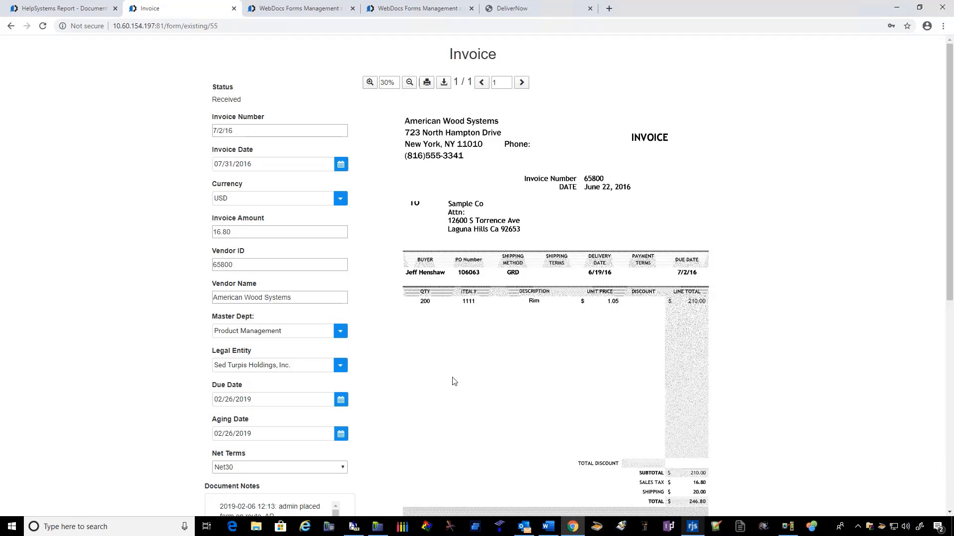
{"action": "scroll", "coordinate": [471, 370], "scroll_direction": "down", "scroll_amount": 1}
{"action": "scroll", "coordinate": [471, 370], "scroll_direction": "down", "scroll_amount": 4}
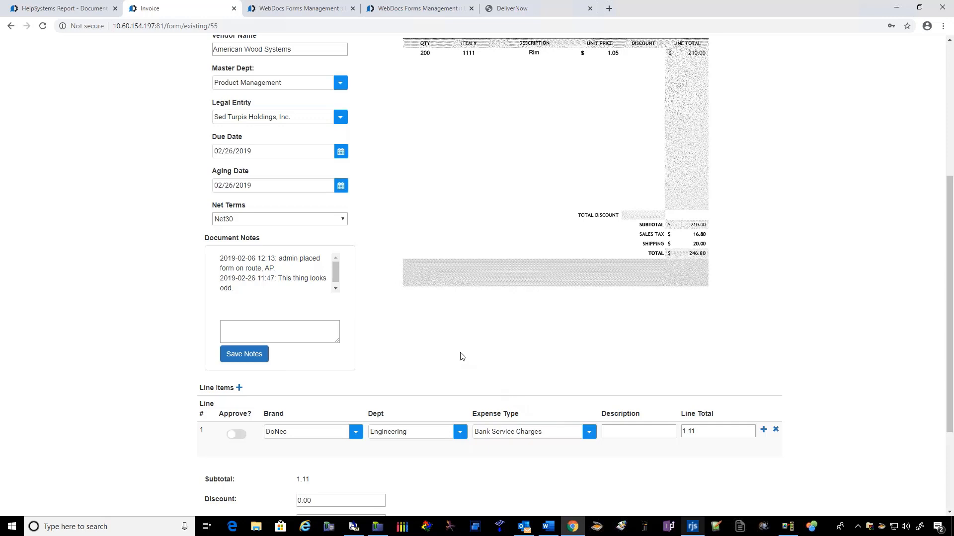
{"action": "scroll", "coordinate": [461, 356], "scroll_direction": "up", "scroll_amount": 1}
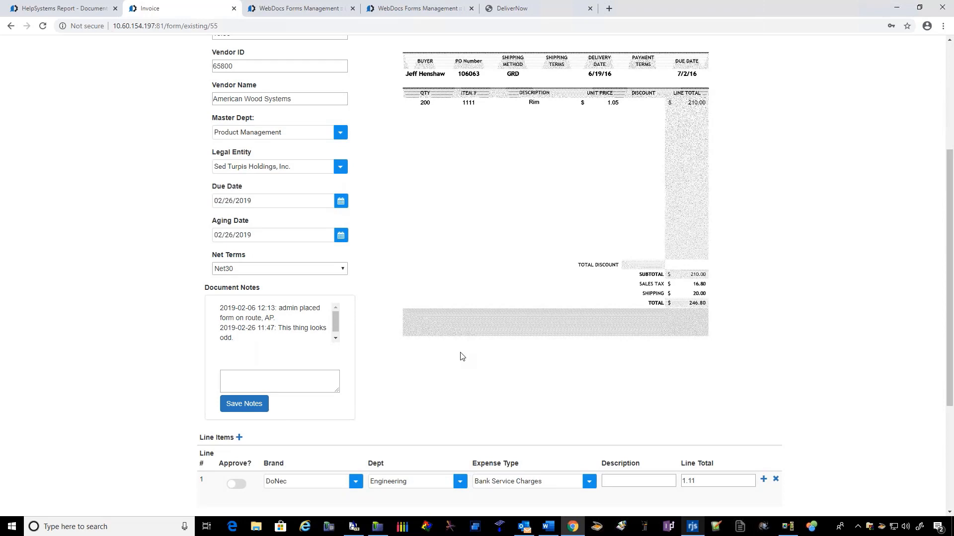
{"action": "scroll", "coordinate": [461, 357], "scroll_direction": "up", "scroll_amount": 4}
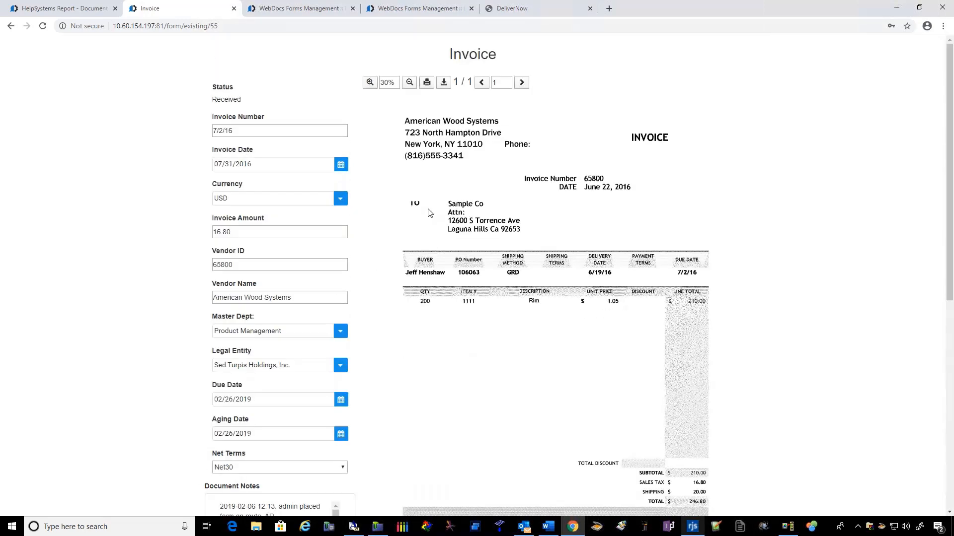
Step: Search the Webdocs documents for 10115 and open the GrayBar document titled Invoice with the Accounting status
{"action": "left_click", "coordinate": [61, 11]}
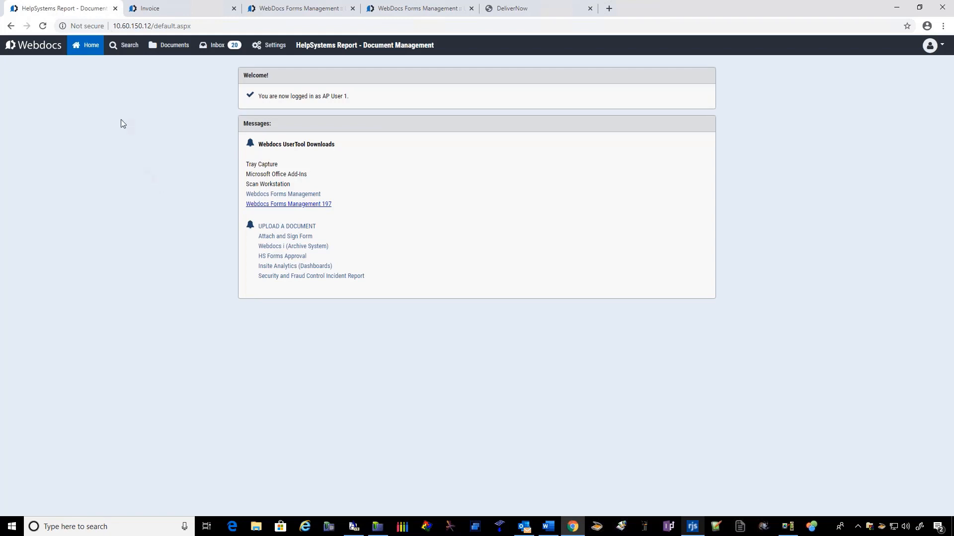
{"action": "left_click", "coordinate": [128, 50]}
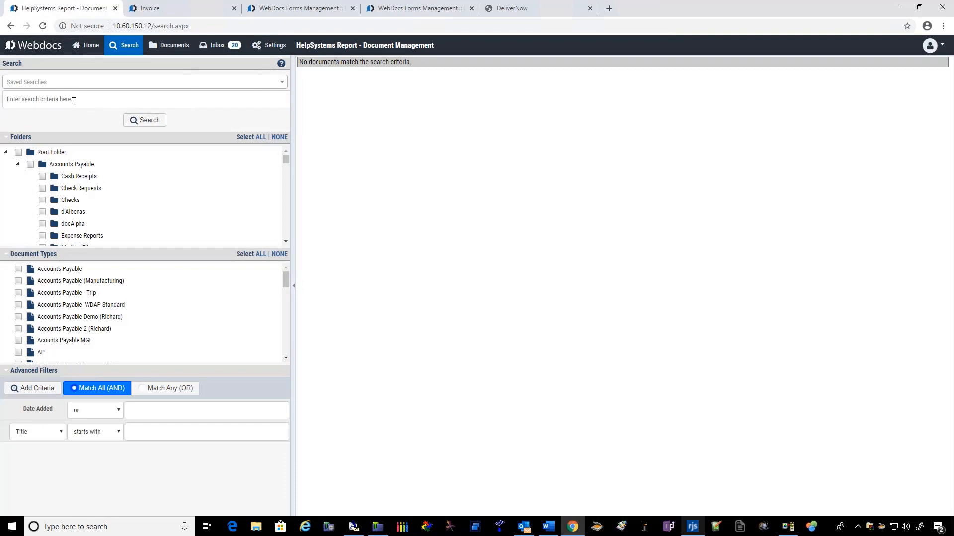
{"action": "type", "text": "10115"}
{"action": "key", "text": "Return"}
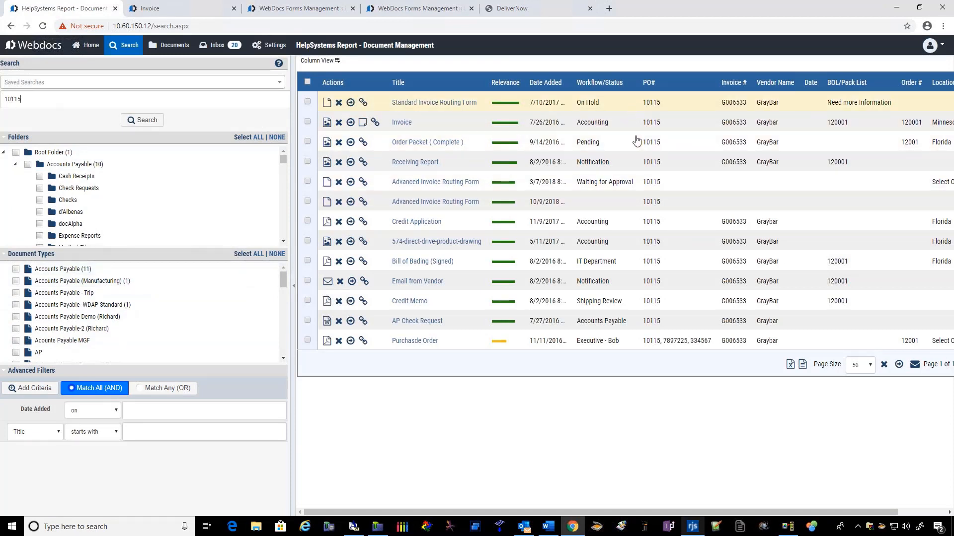
{"action": "left_click", "coordinate": [404, 124]}
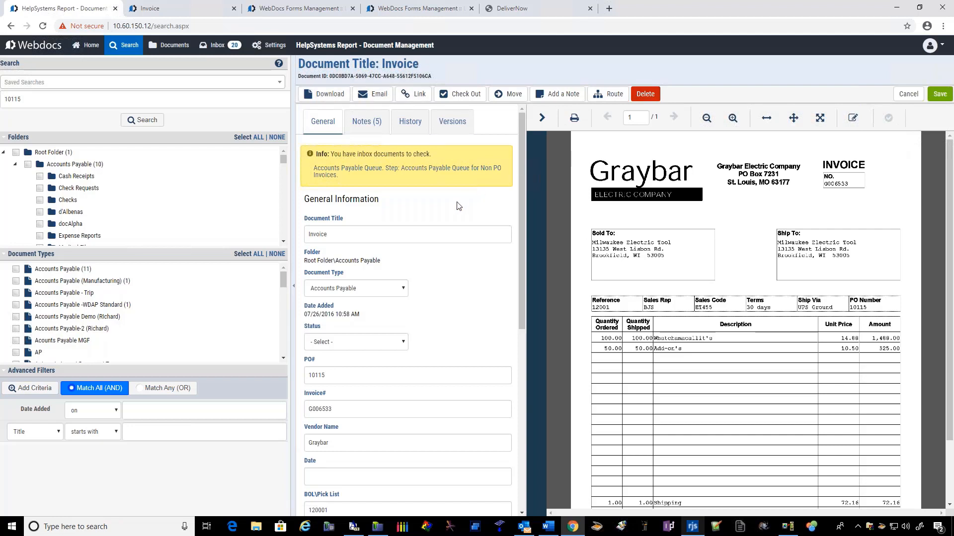
Step: Return to the Webdocs home page and log out of the AP User 1 account
{"action": "left_click", "coordinate": [90, 46]}
{"action": "left_click", "coordinate": [932, 47]}
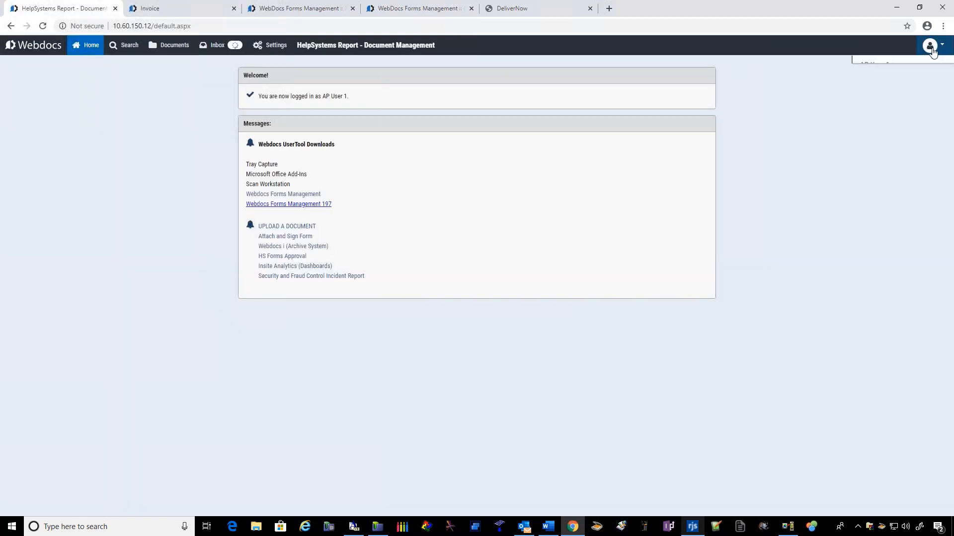
{"action": "left_click", "coordinate": [879, 179]}
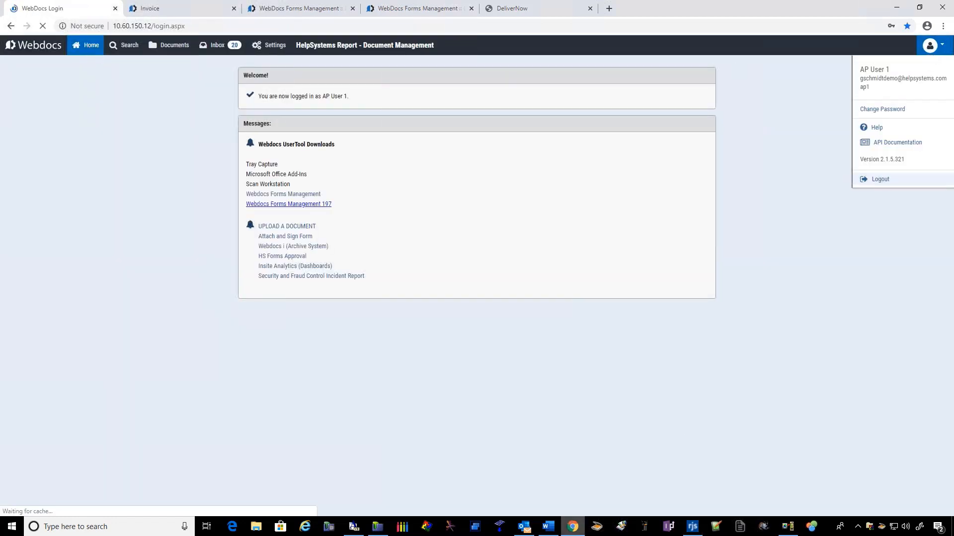